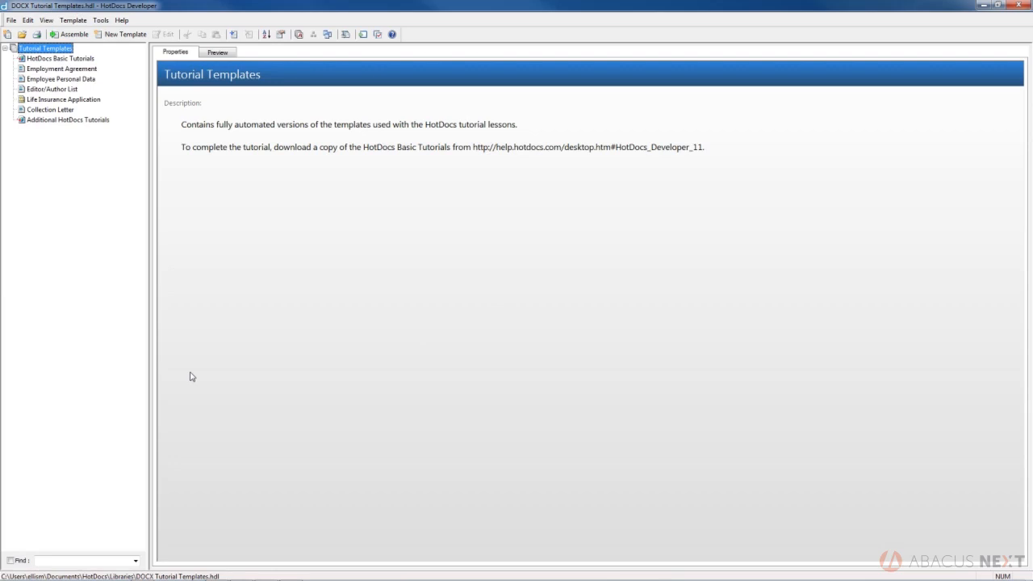
Start assembling the Life Insurance Application template with a new answer file and open its form document.
click(50, 100)
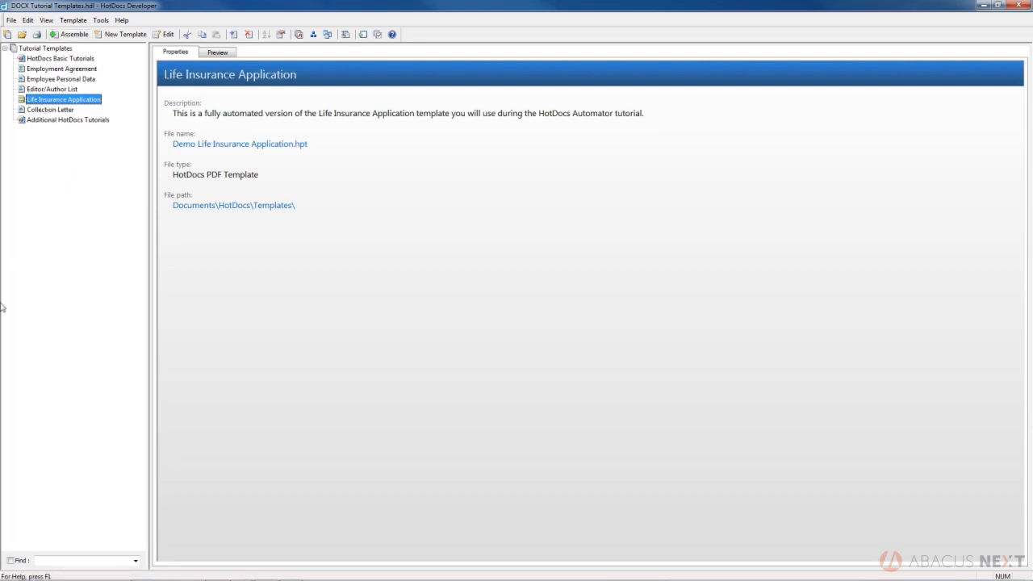
double_click(50, 103)
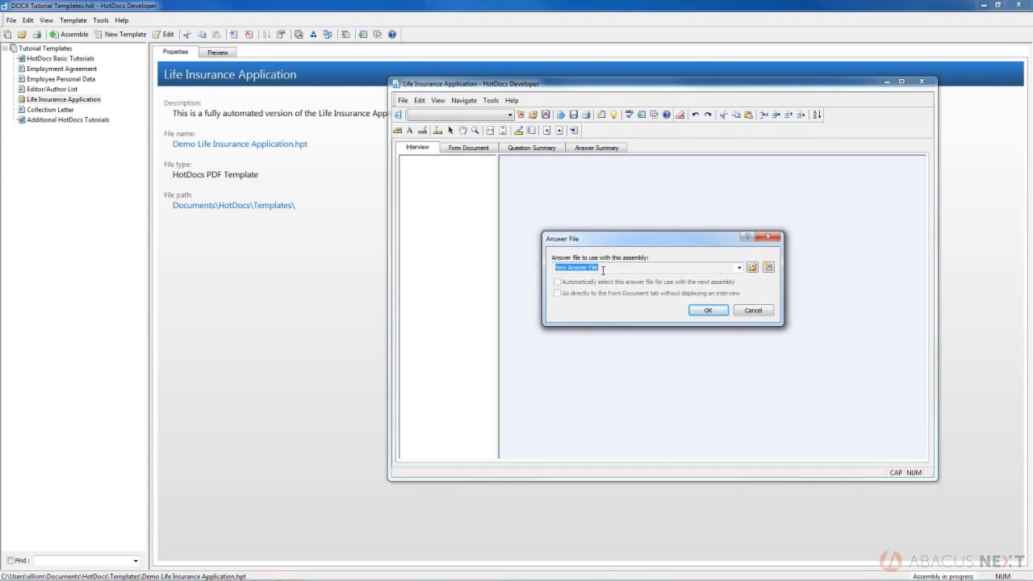
click(751, 268)
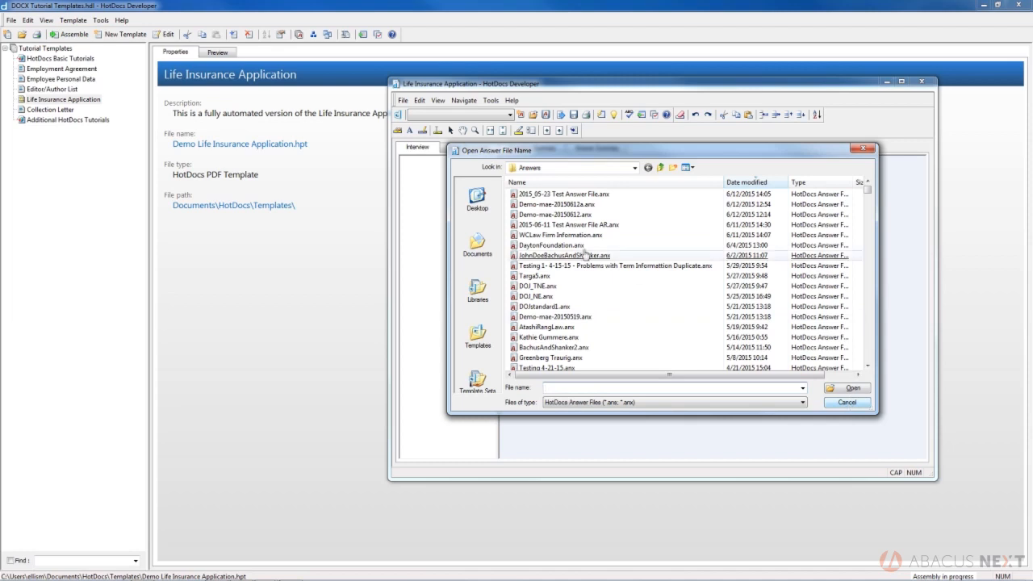
click(847, 403)
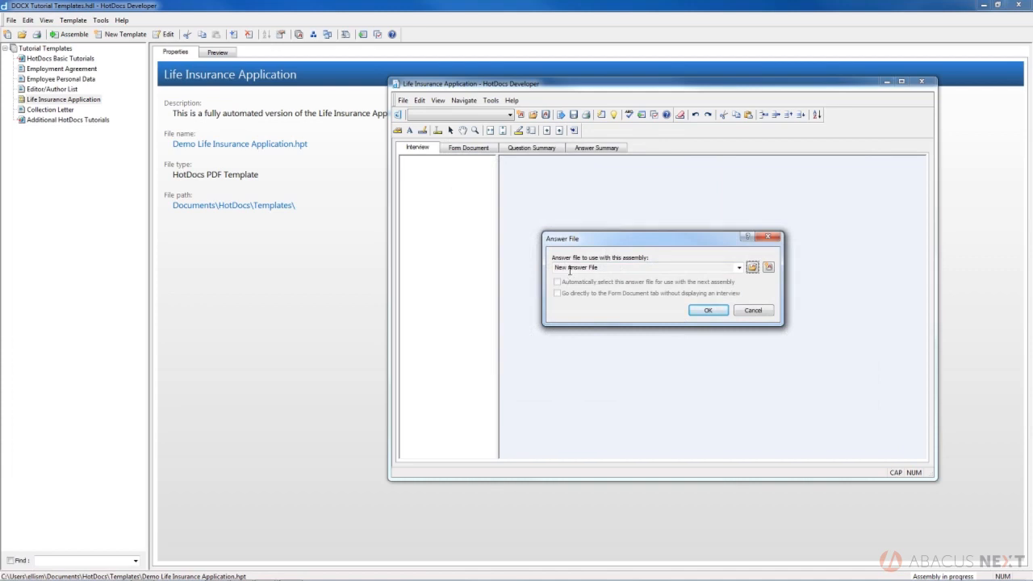
click(709, 312)
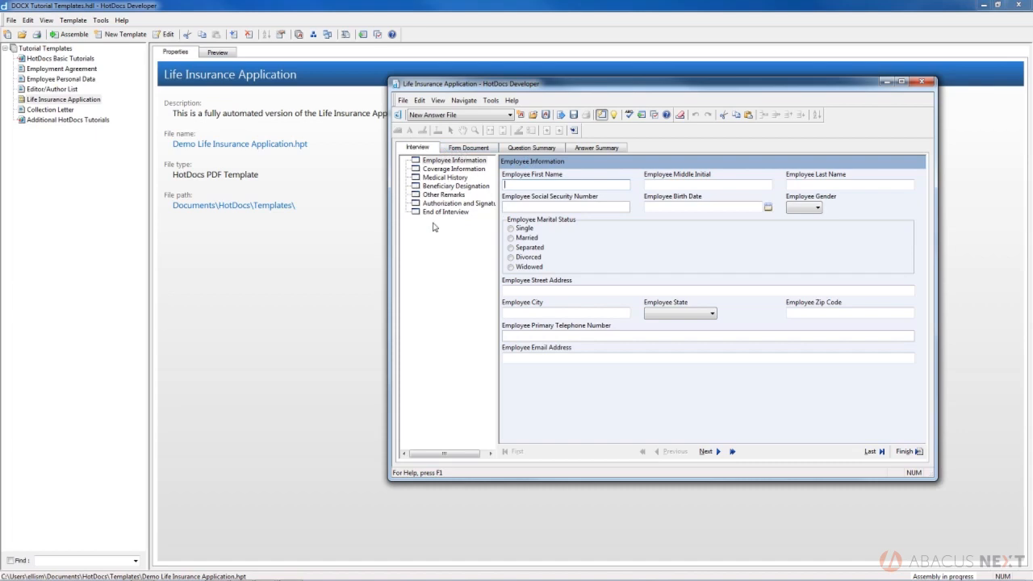
click(461, 150)
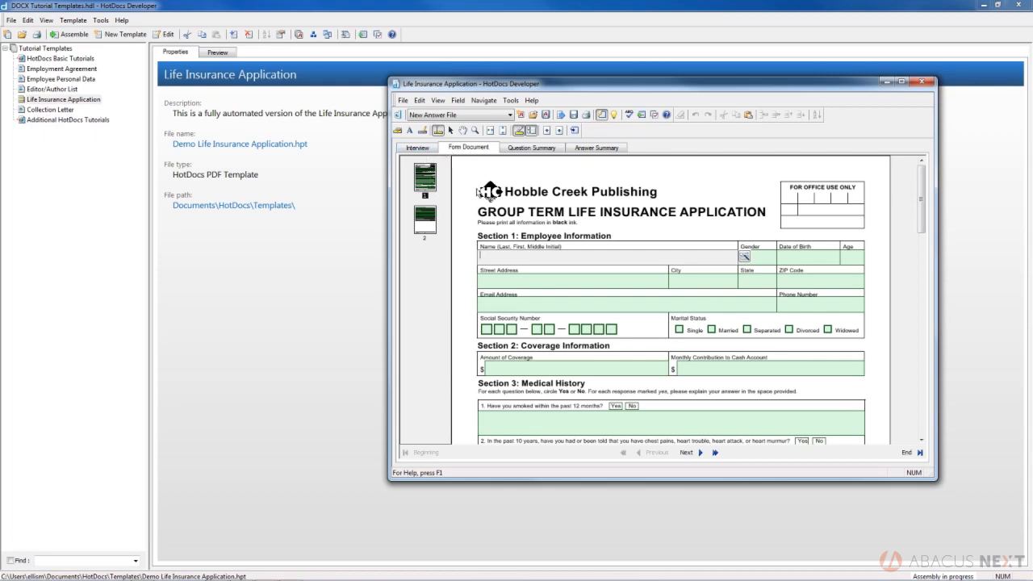
Try to enter text directly in the calculated Name field of Section 1, leaving the field restricted.
click(516, 260)
key(a)
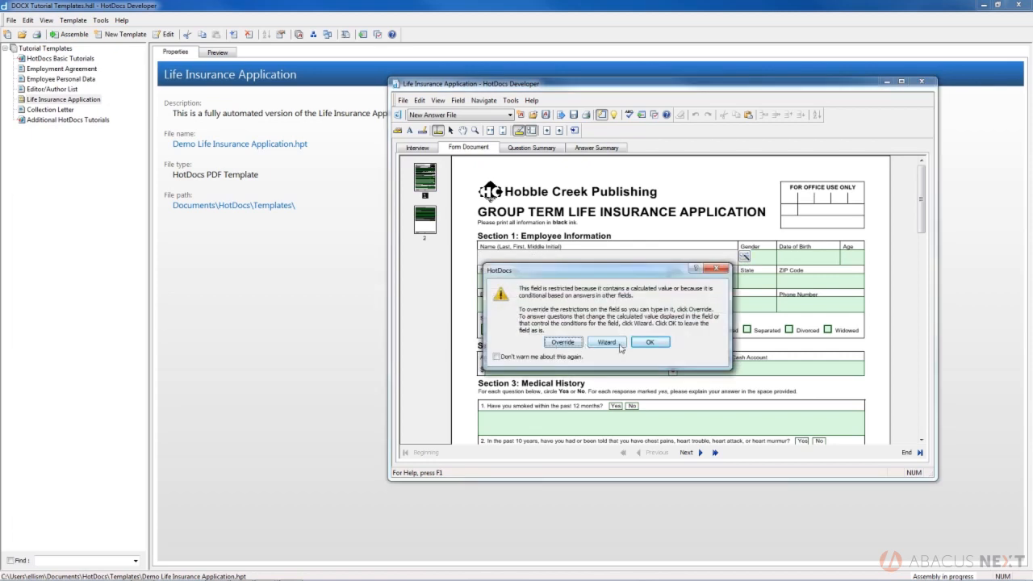
click(649, 342)
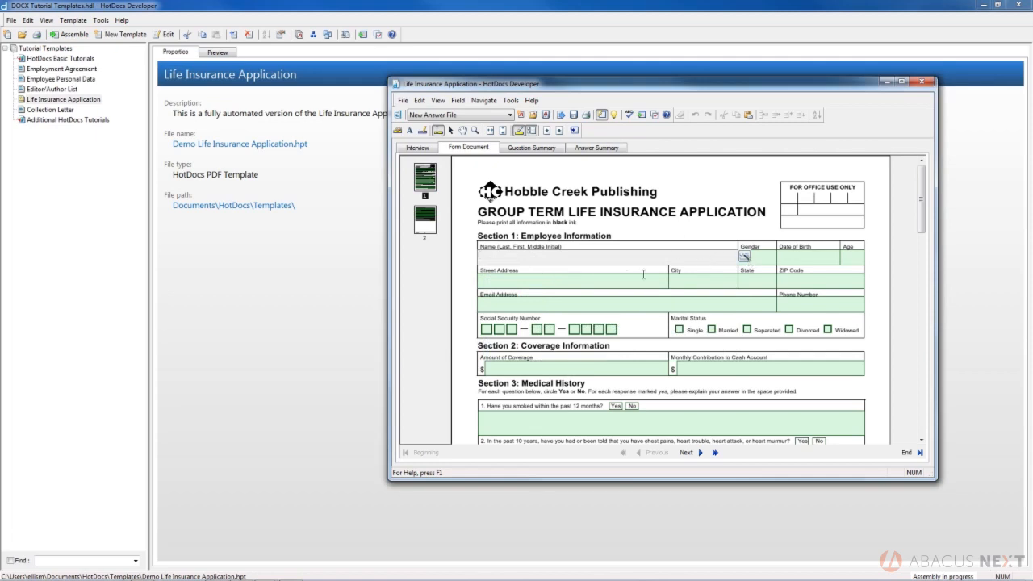
Fill in the employee's first name, middle initial and last name through the Name field's wizard and finish that interview.
click(743, 257)
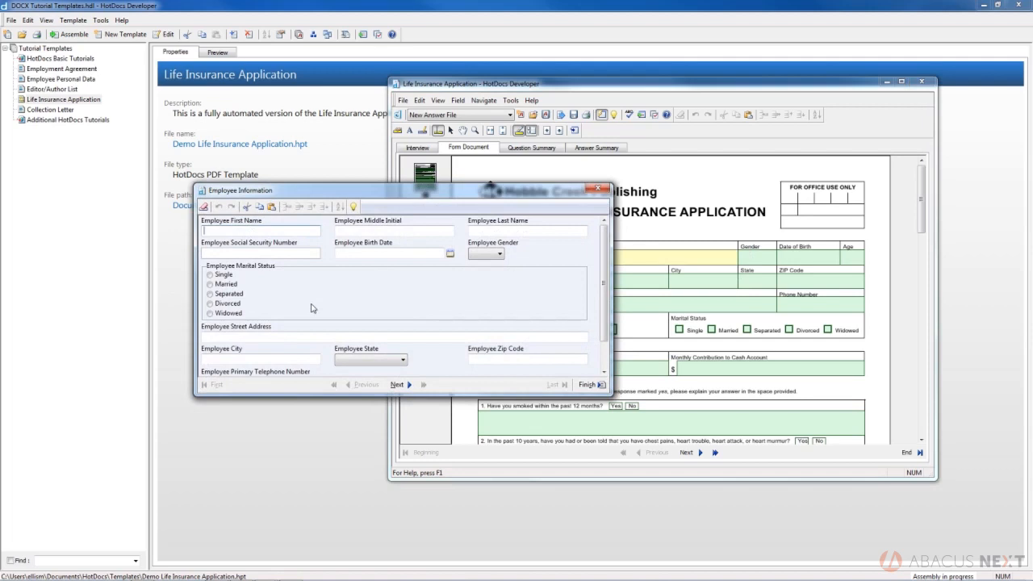
key(Tab)
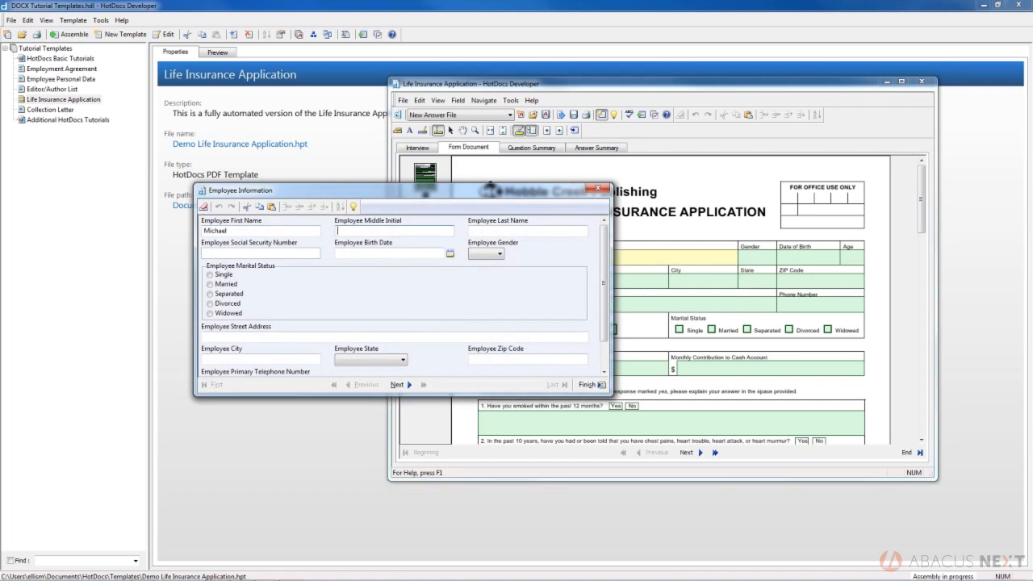
key(Tab)
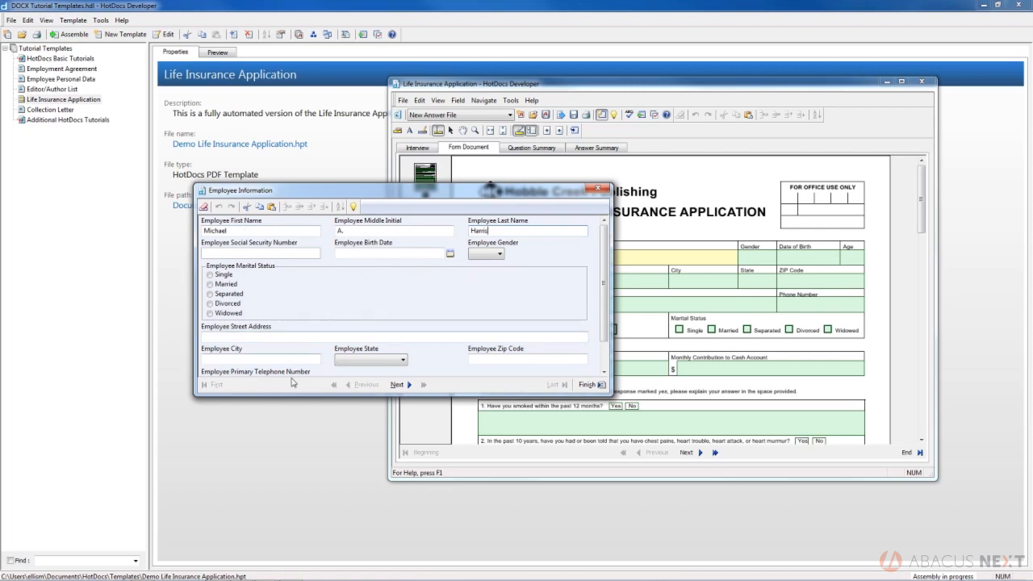
drag(605, 300, 611, 260)
click(586, 385)
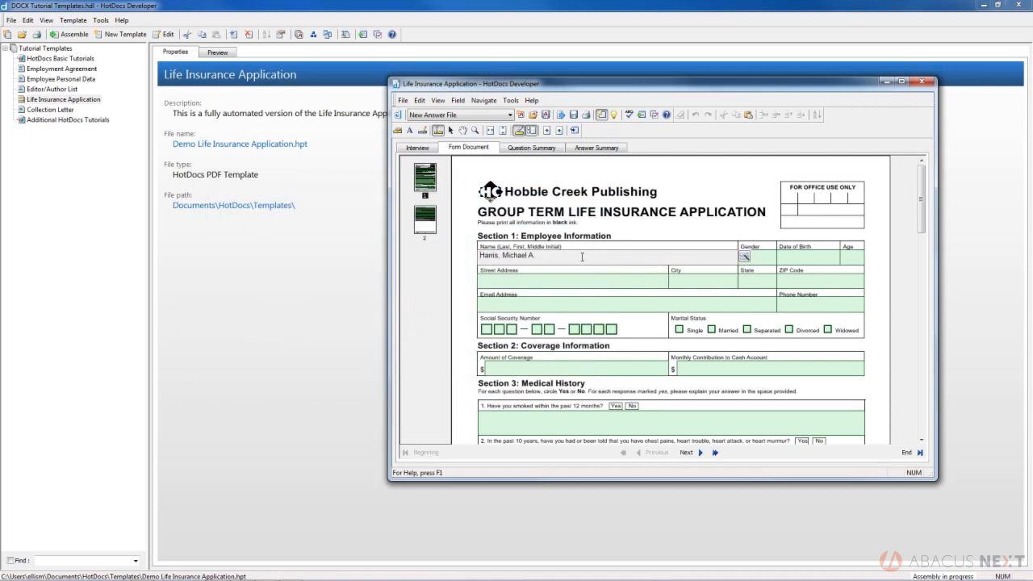
Set the employee's gender to Male in Section 1 of the form.
click(769, 262)
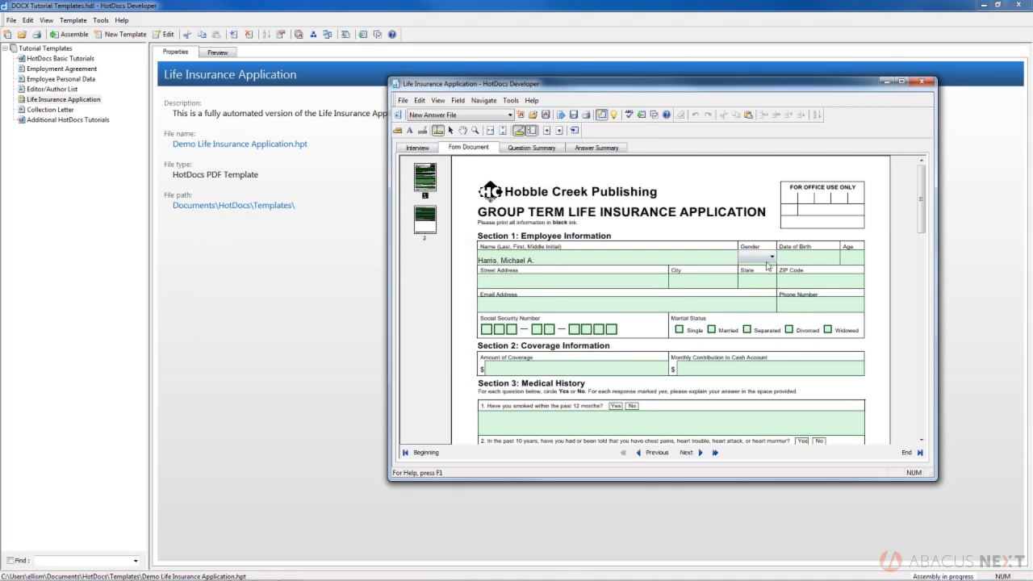
click(773, 258)
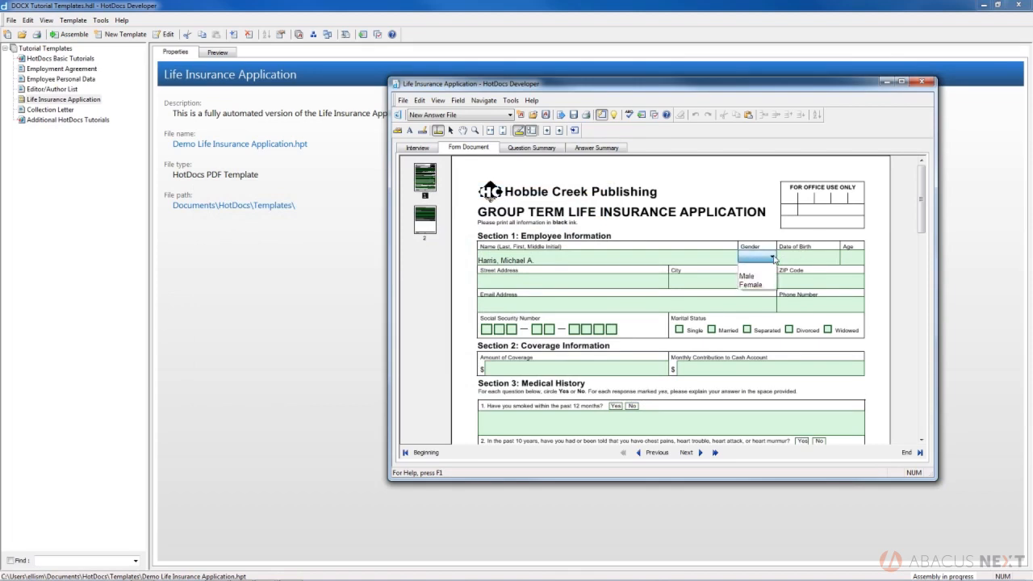
key(Tab)
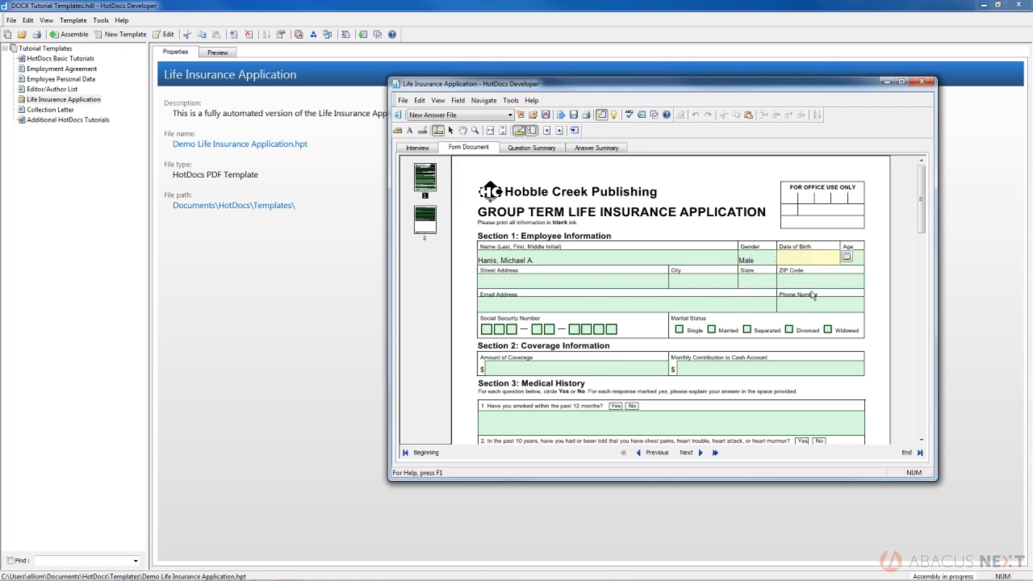
Choose the employee's date of birth from the calendar and insert it in the form.
click(846, 257)
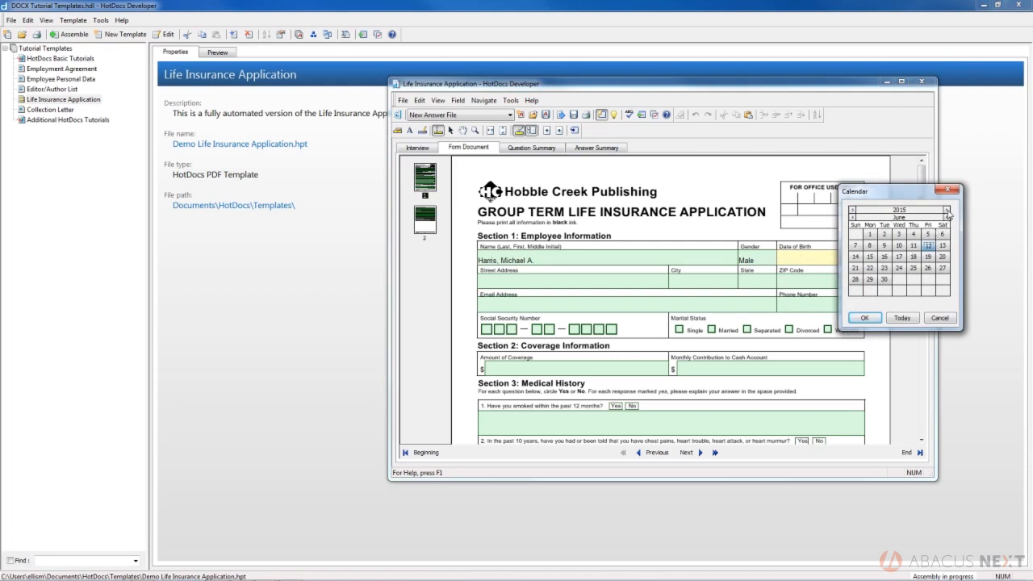
click(852, 210)
click(852, 210)
click(853, 210)
click(852, 210)
click(852, 210)
click(852, 210)
click(853, 210)
click(852, 210)
click(853, 209)
click(853, 210)
click(852, 210)
click(852, 210)
click(853, 210)
click(852, 210)
click(853, 210)
click(853, 210)
click(853, 210)
click(852, 210)
click(853, 210)
click(852, 210)
click(852, 210)
click(852, 210)
click(852, 210)
click(852, 210)
click(852, 210)
click(853, 210)
click(852, 209)
click(852, 209)
click(852, 210)
click(852, 210)
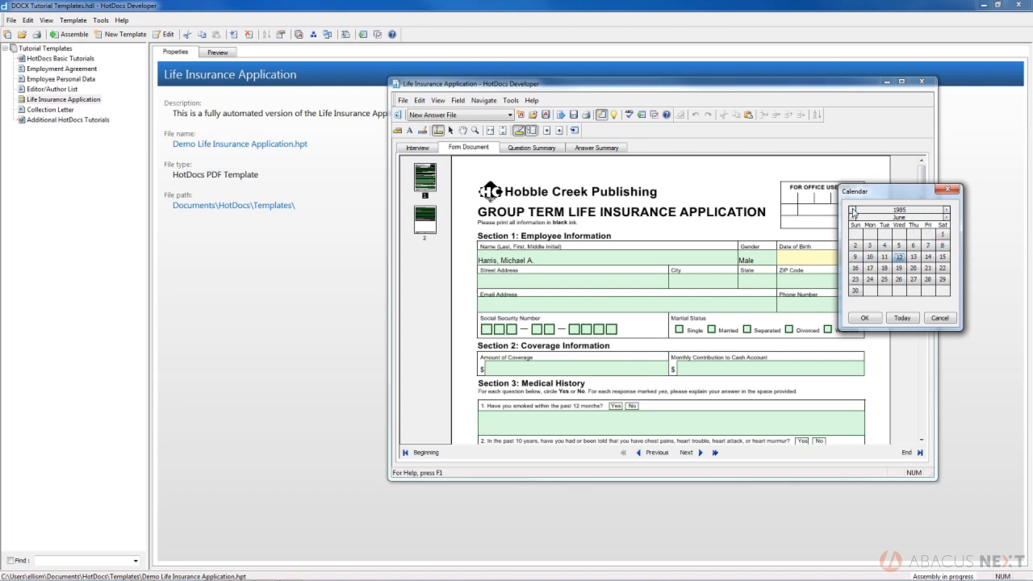
click(875, 247)
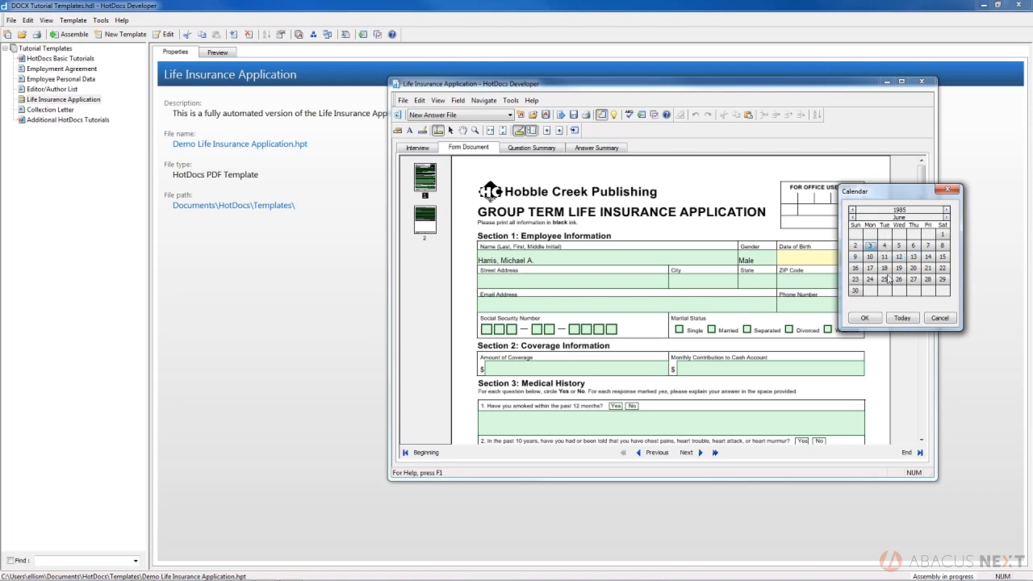
click(864, 318)
key(Tab)
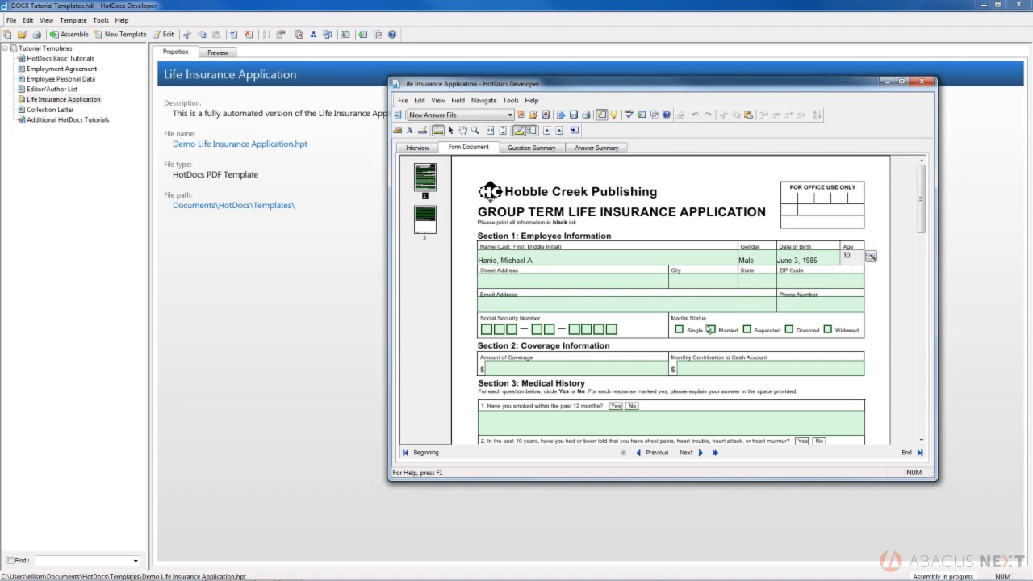
Fill in the employee's street address, city, state and ZIP code in Section 1.
key(Tab)
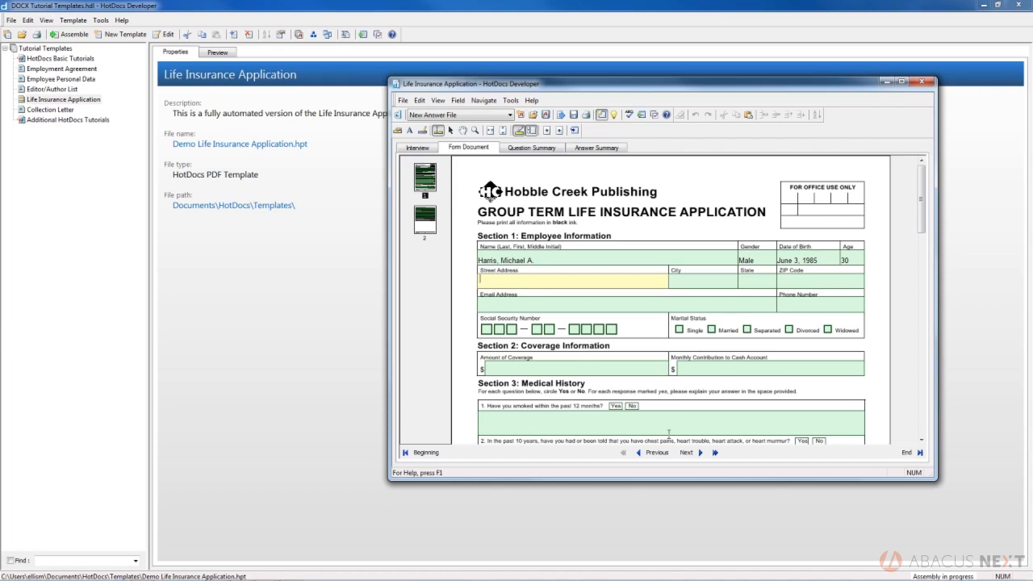
text(101 Main Street)
key(Tab)
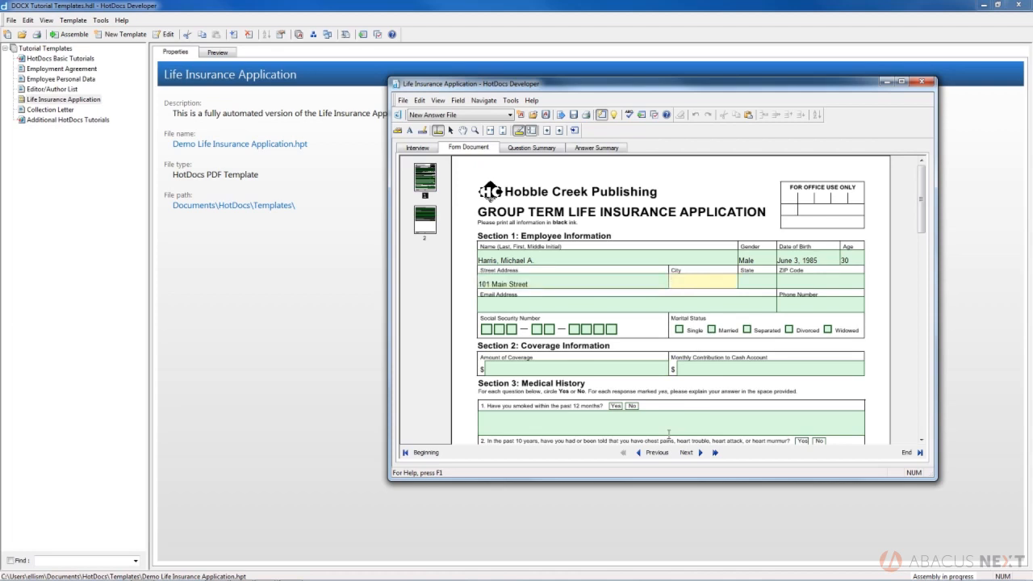
text(City)
key(Tab)
text(UT)
key(Tab)
text(84000)
key(Tab)
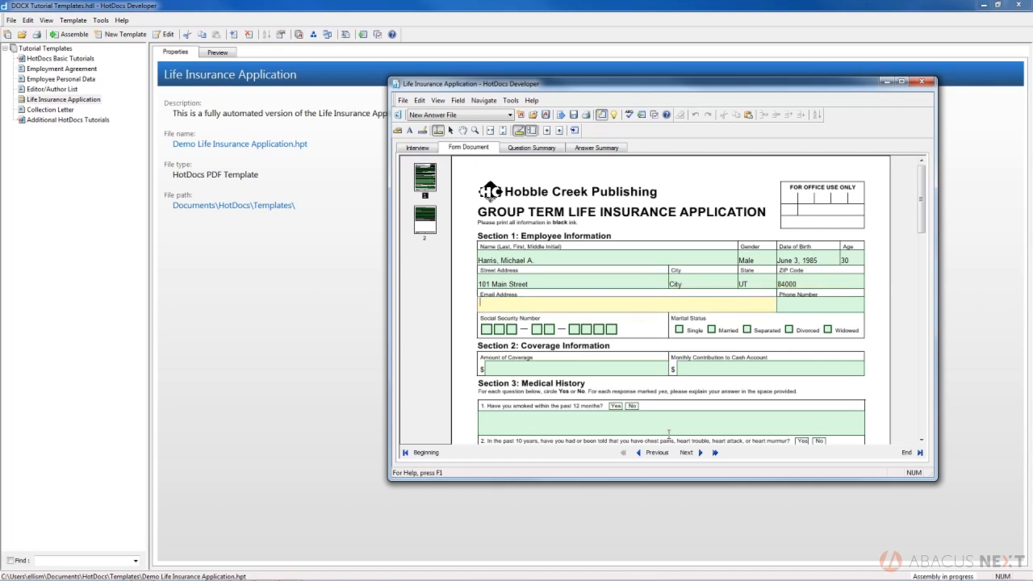
Fill in the employee's email address and phone number in Section 1.
key(Tab)
text(000) 000-0000)
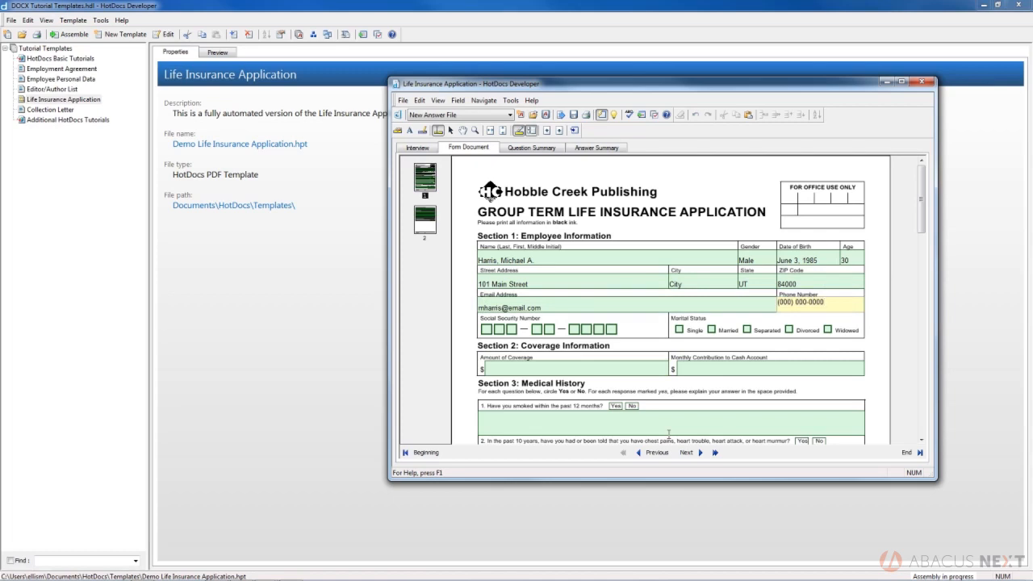
key(Tab)
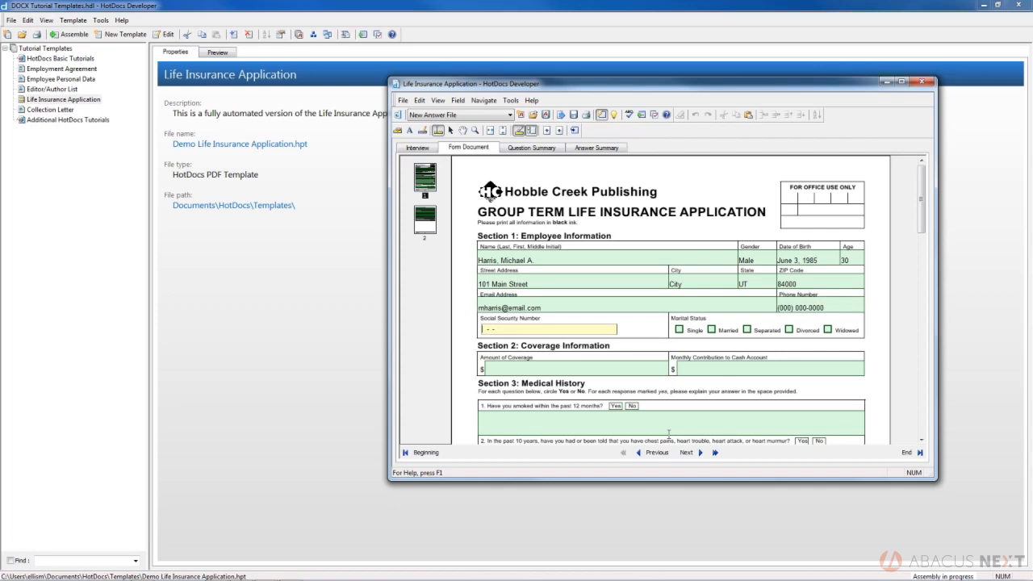
Enter the employee's social security number in Section 1.
text(000-00-0000)
key(Tab)
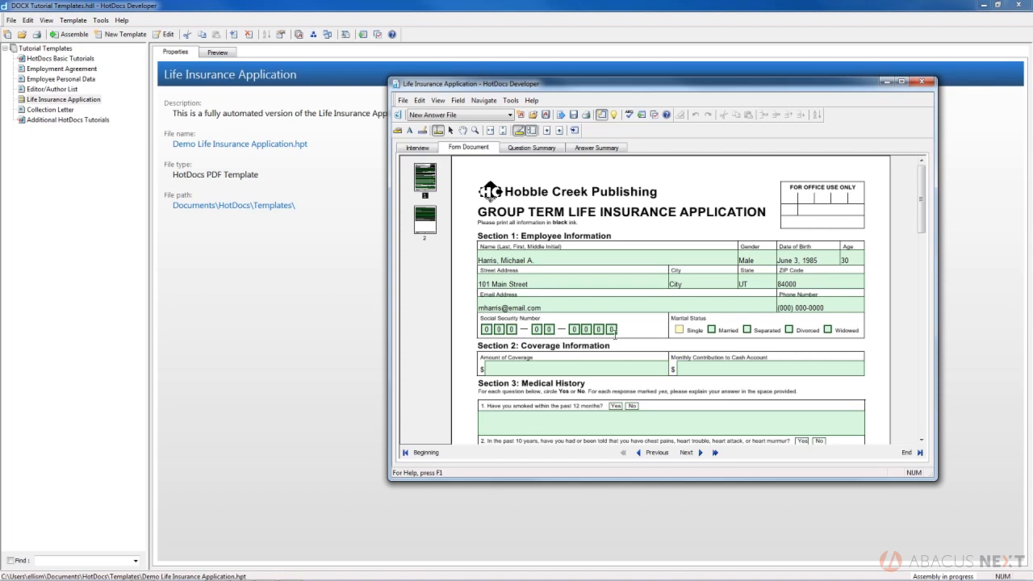
Set the employee's marital status to Married and move on to the coverage section.
click(679, 330)
click(711, 330)
key(Tab)
key(Tab)
key(Tab)
key(Tab)
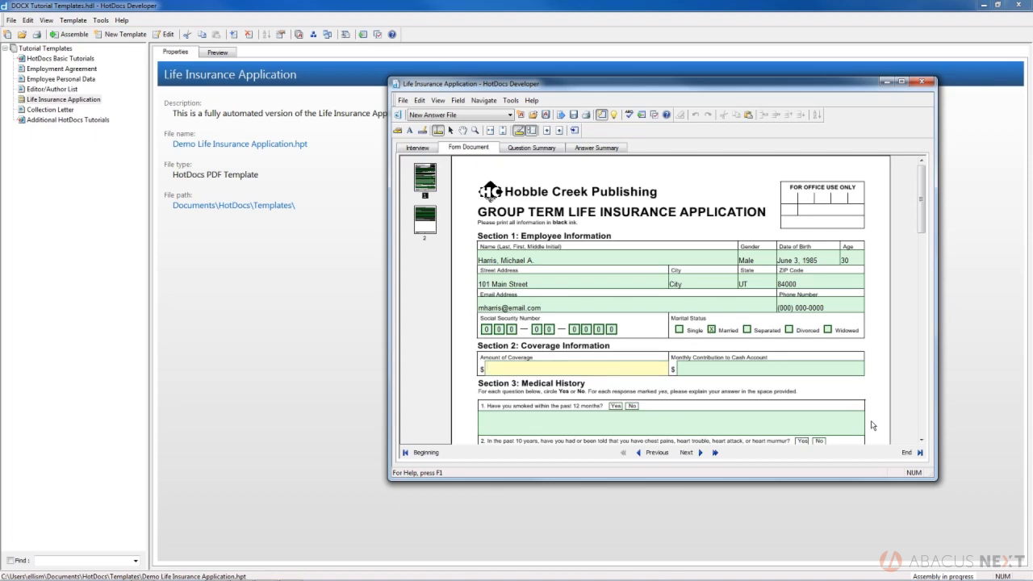
Enter 300000 as the amount of coverage, and try 500 as the monthly cash account contribution before replacing it with 50.
text(300000)
key(Tab)
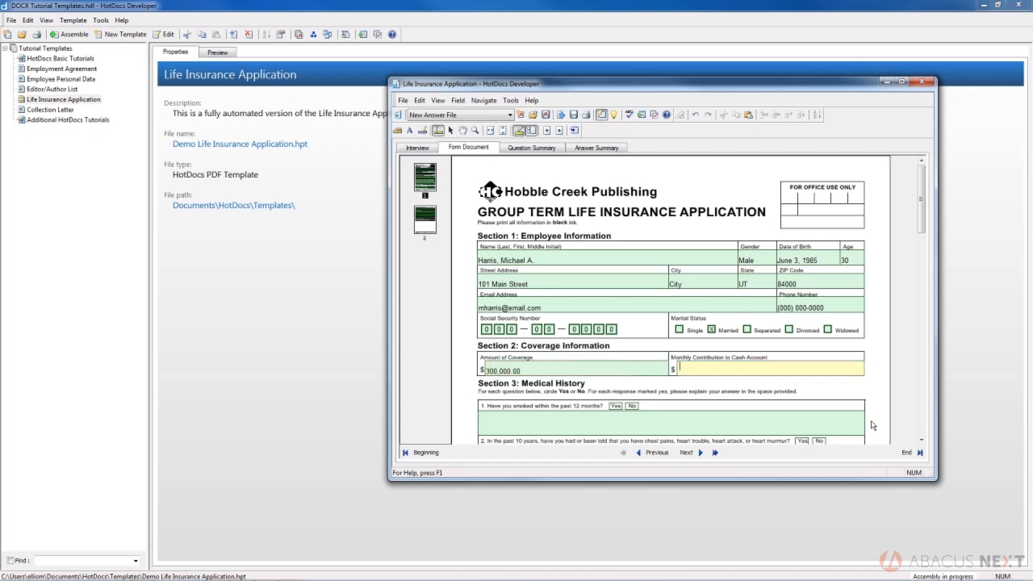
text(500)
key(Tab)
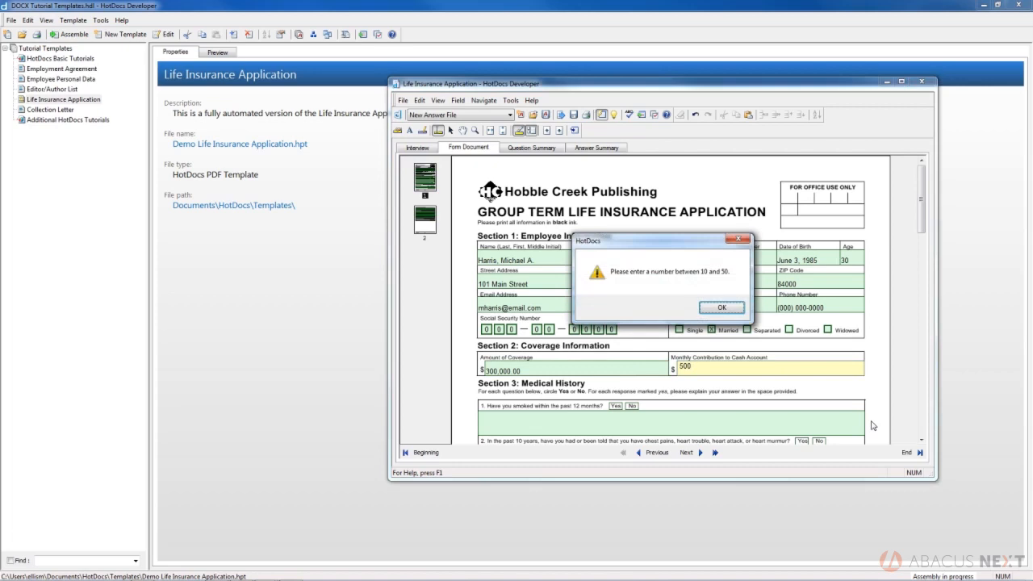
click(722, 308)
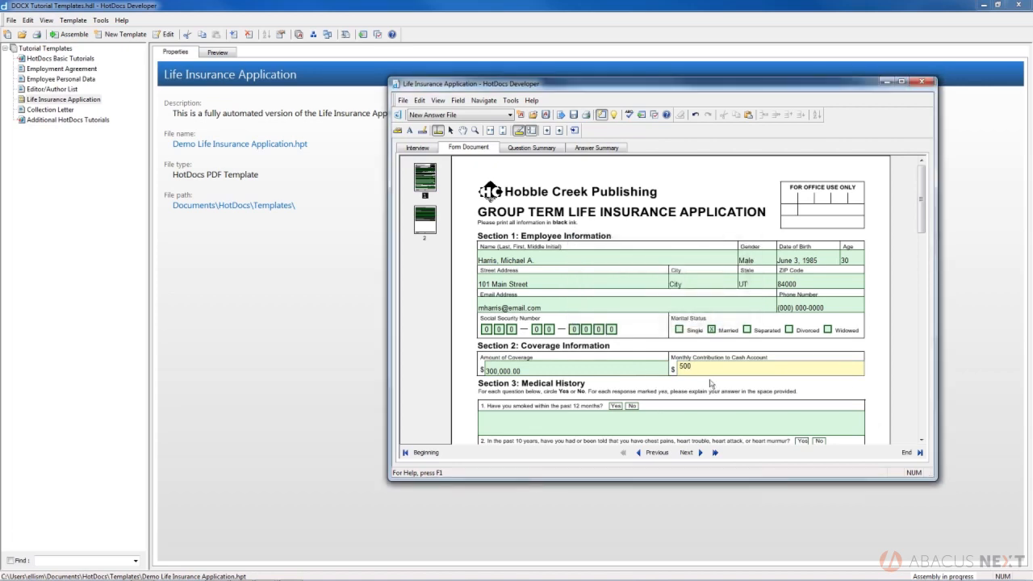
text(50)
key(Tab)
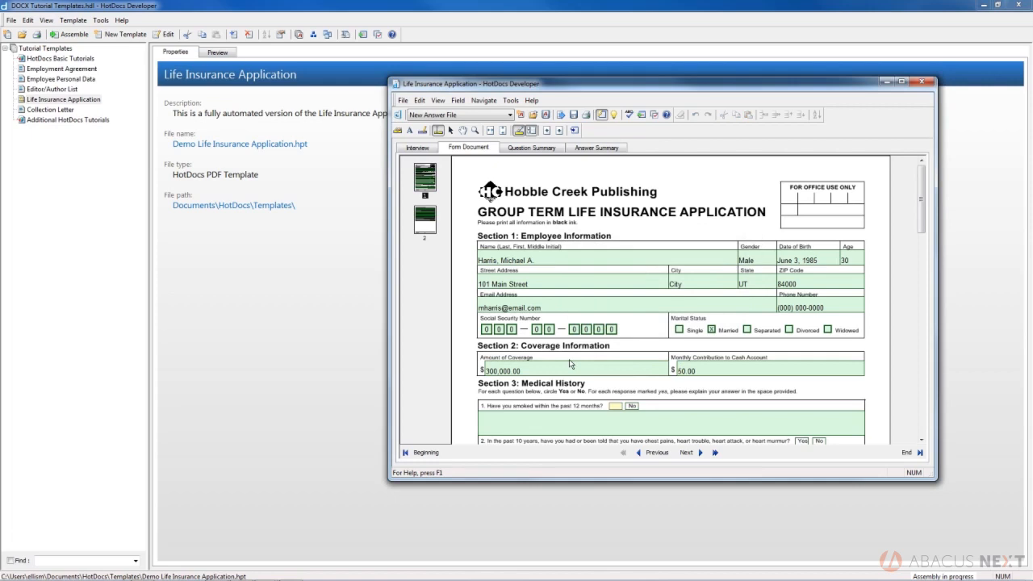